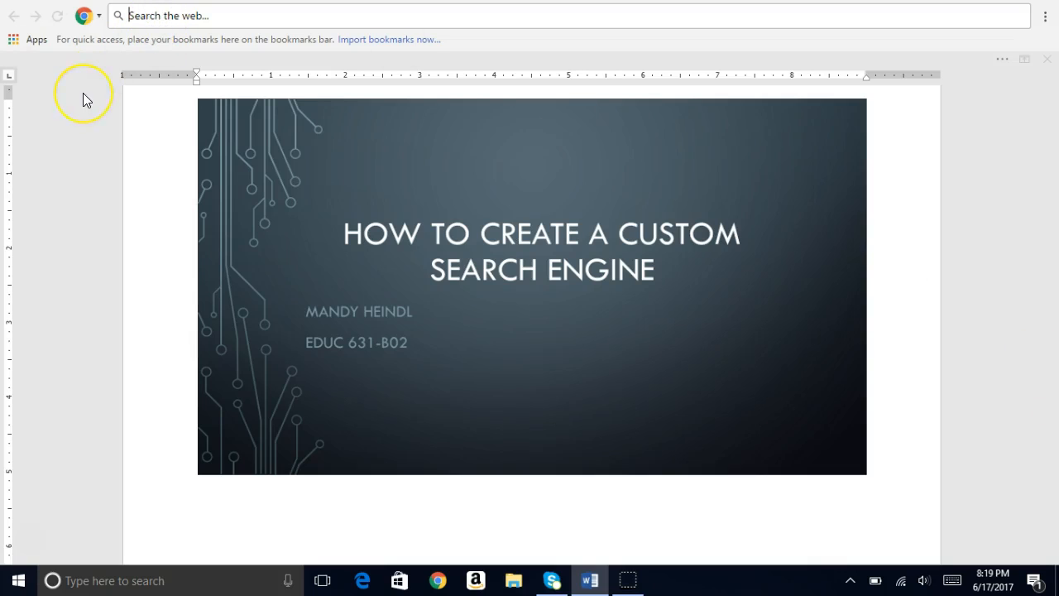
# Search the web for "google custom search" and open Google's Custom Search Engine site from the results
pyautogui.write('g')
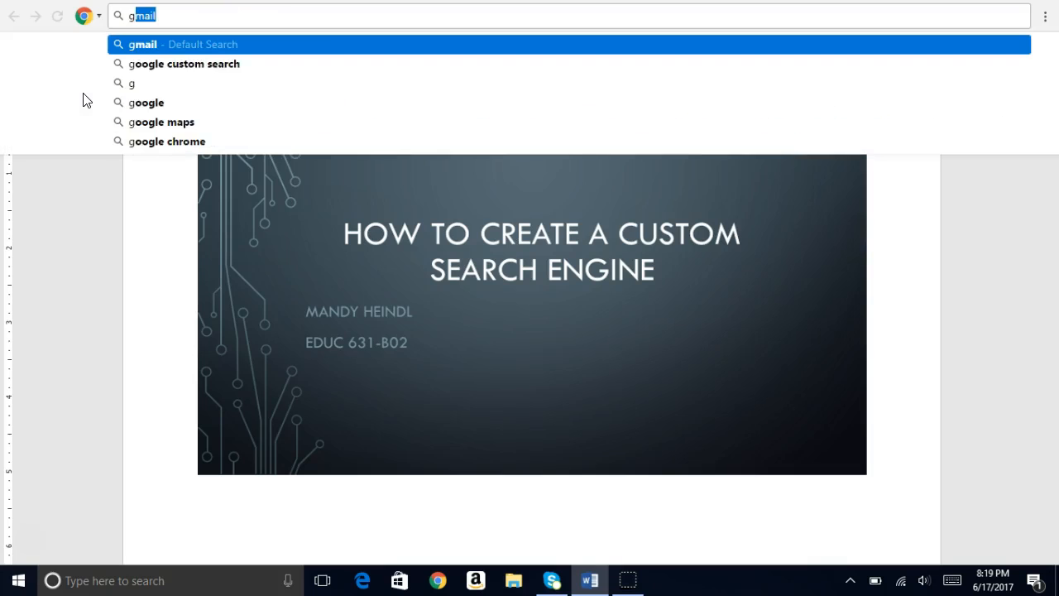
pyautogui.write('oogle cust')
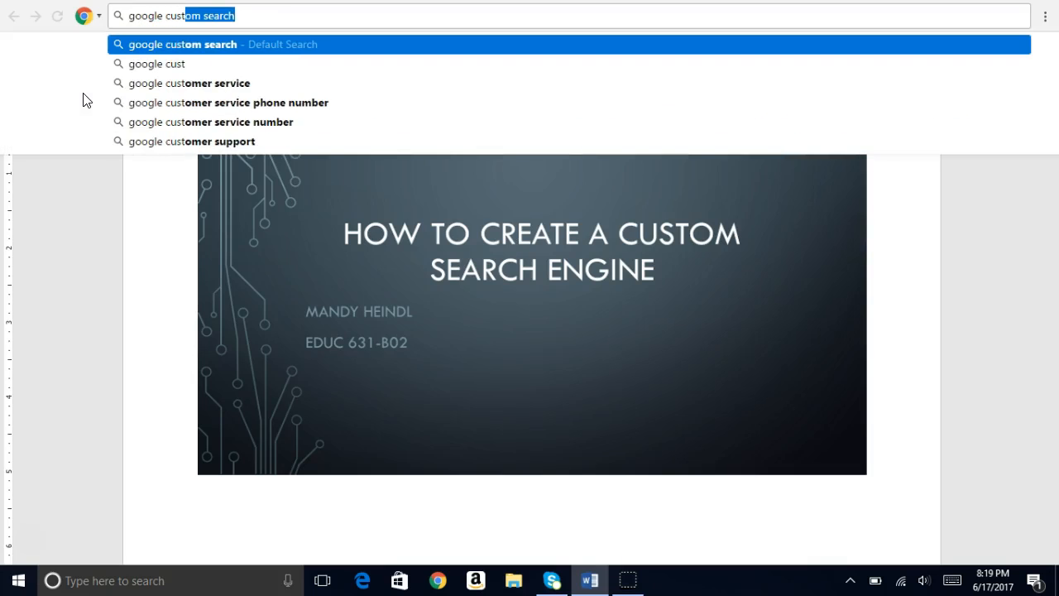
pyautogui.write('om search')
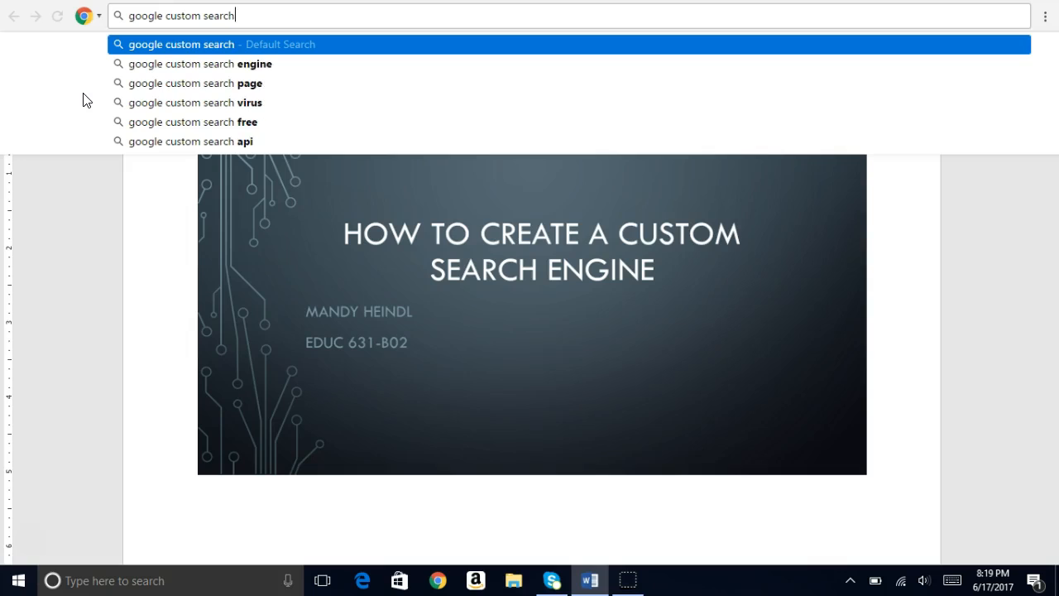
pyautogui.press('Return')
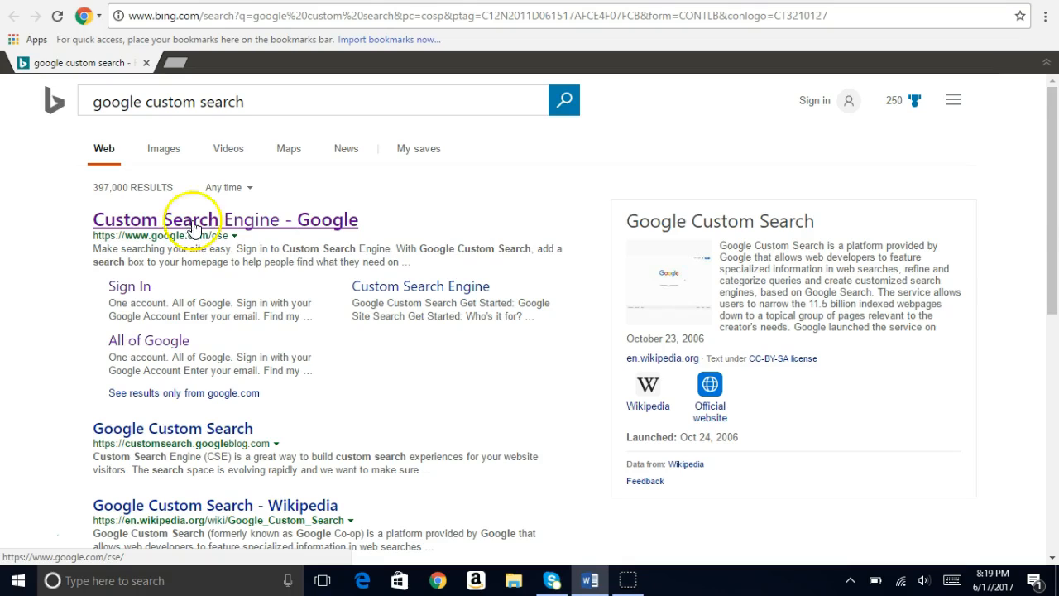
pyautogui.click(248, 223)
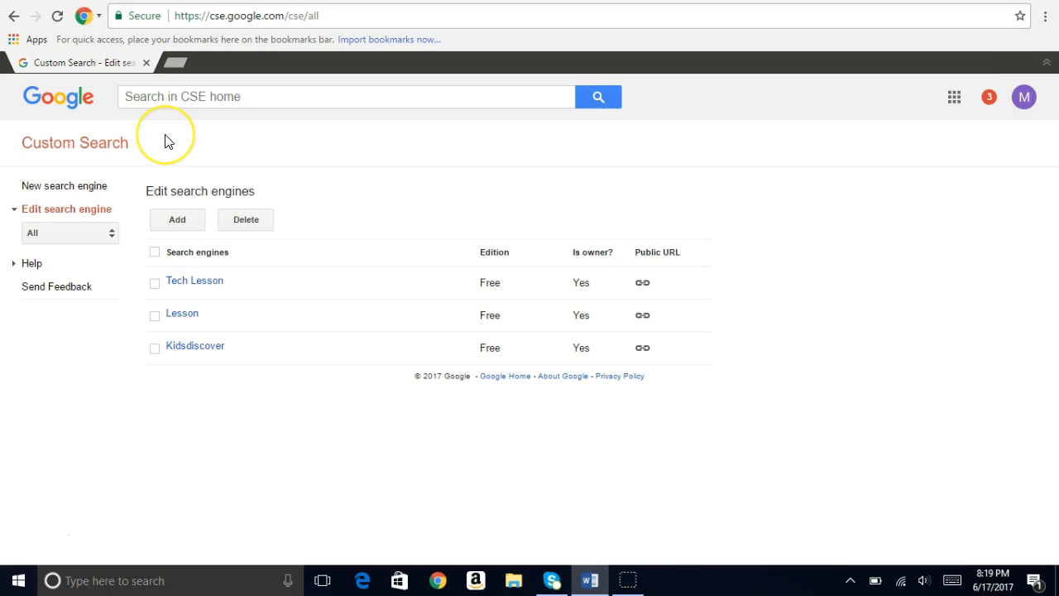
pyautogui.click(100, 191)
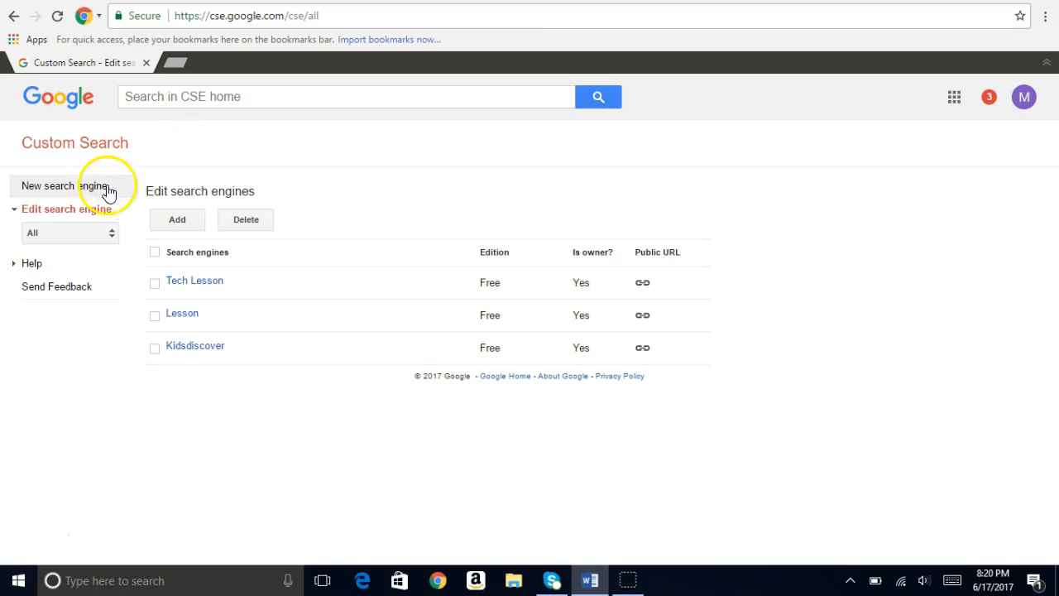
pyautogui.click(102, 193)
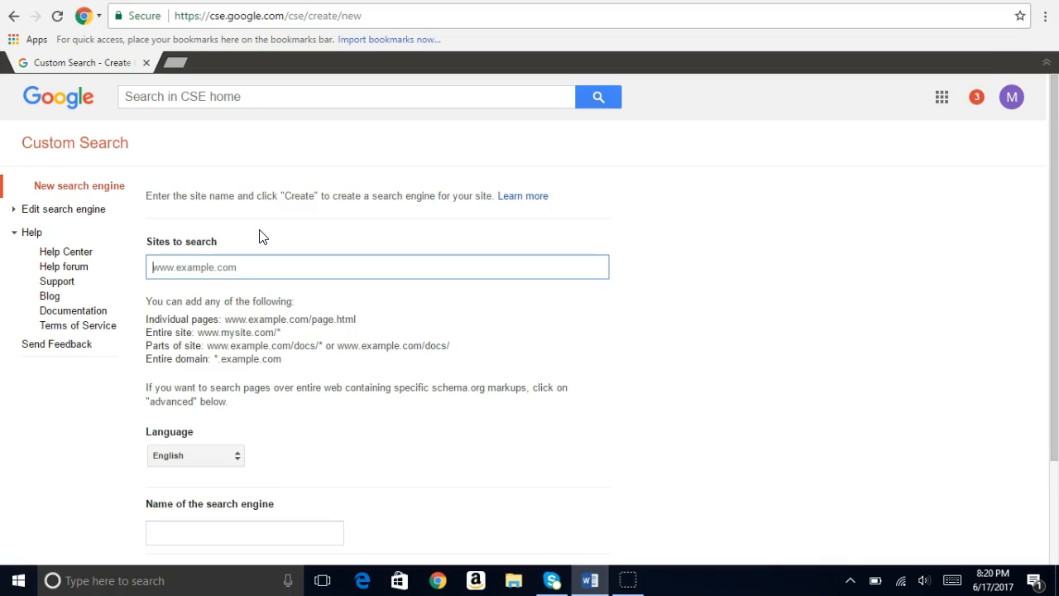
pyautogui.write('w')
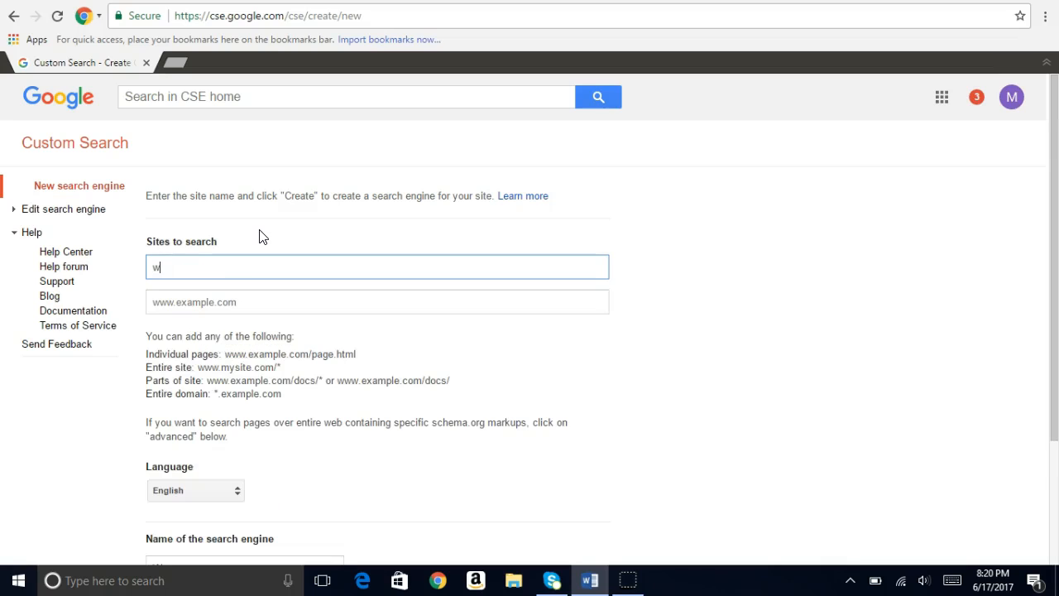
pyautogui.write('ww.kidsdiscover.com')
pyautogui.scroll(-1, 309, 306)
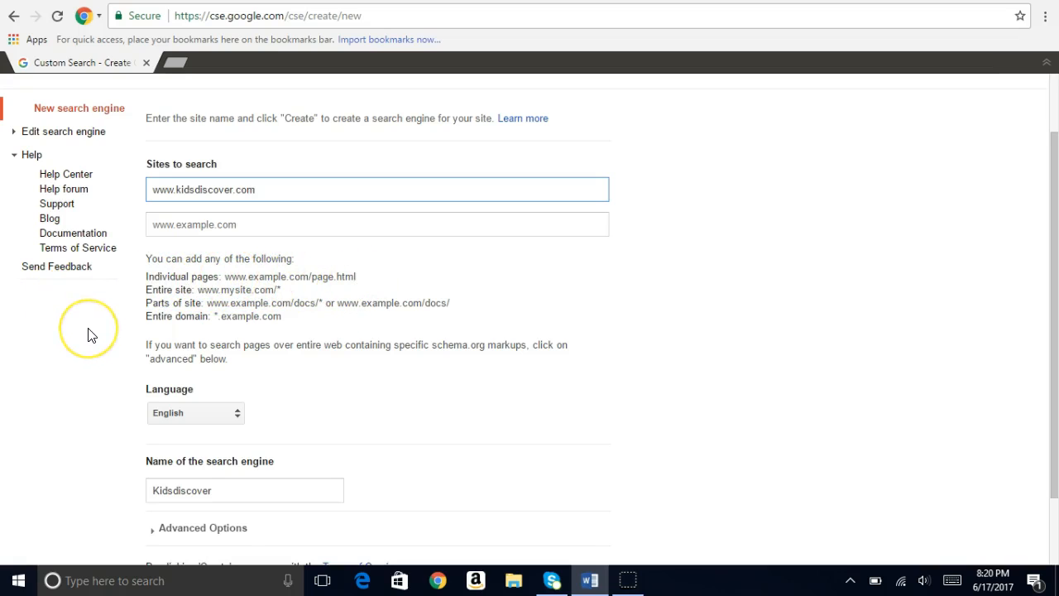
pyautogui.scroll(-2, 87, 335)
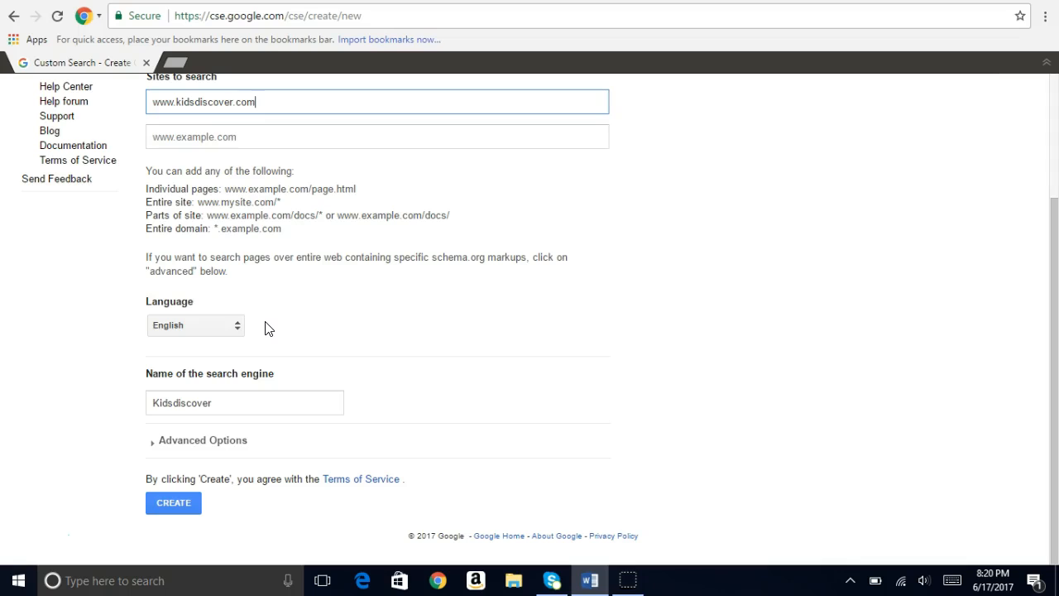
pyautogui.click(239, 331)
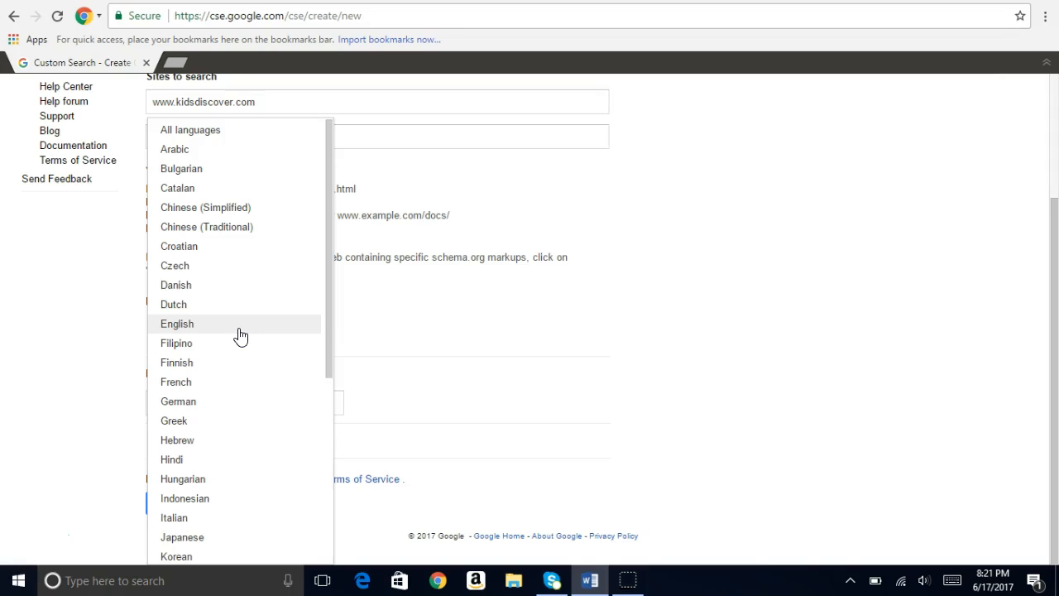
pyautogui.scroll(-4, 240, 335)
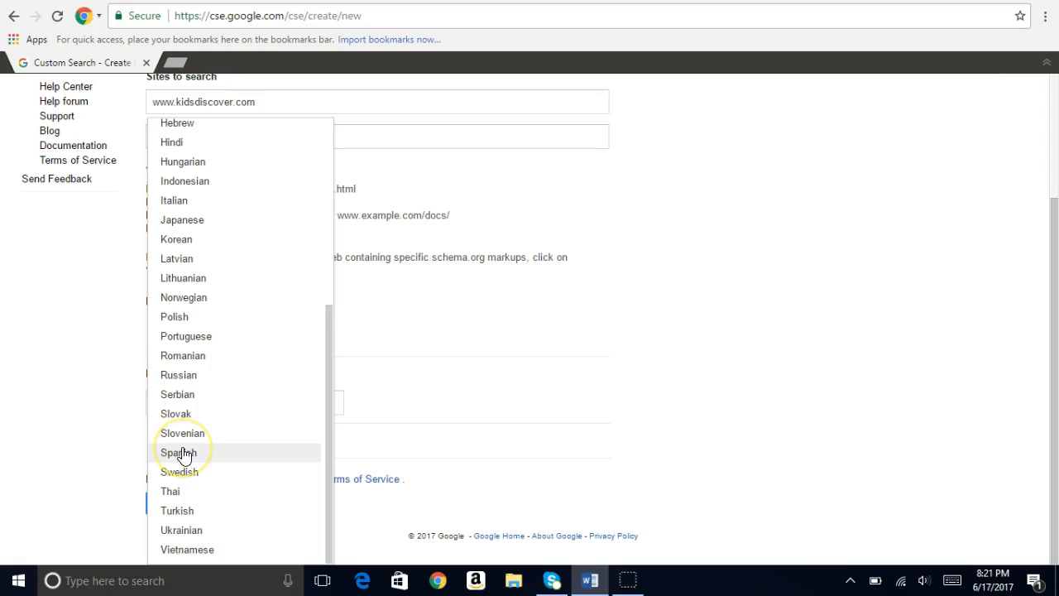
pyautogui.click(107, 404)
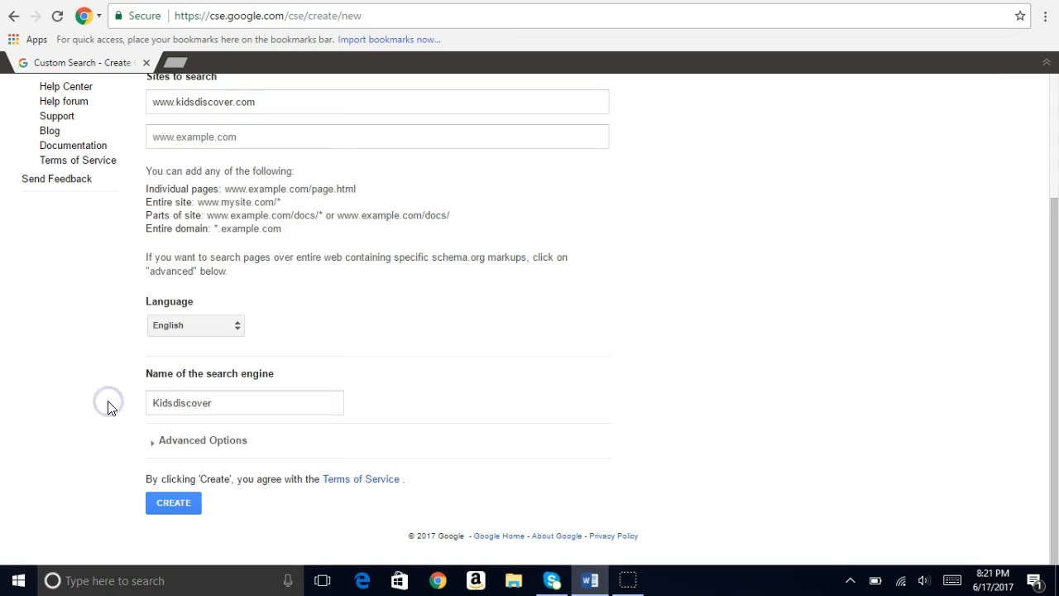
# Replace the suggested search engine name with "Tech Lesson" and create the search engine
pyautogui.click(247, 401)
pyautogui.press('BackSpace')
pyautogui.press('BackSpace')
pyautogui.press('BackSpace')
pyautogui.press('BackSpace')
pyautogui.press('BackSpace')
pyautogui.press('BackSpace')
pyautogui.press('BackSpace')
pyautogui.press('BackSpace')
pyautogui.press('BackSpace')
pyautogui.press('BackSpace')
pyautogui.press('BackSpace')
pyautogui.press('BackSpace')
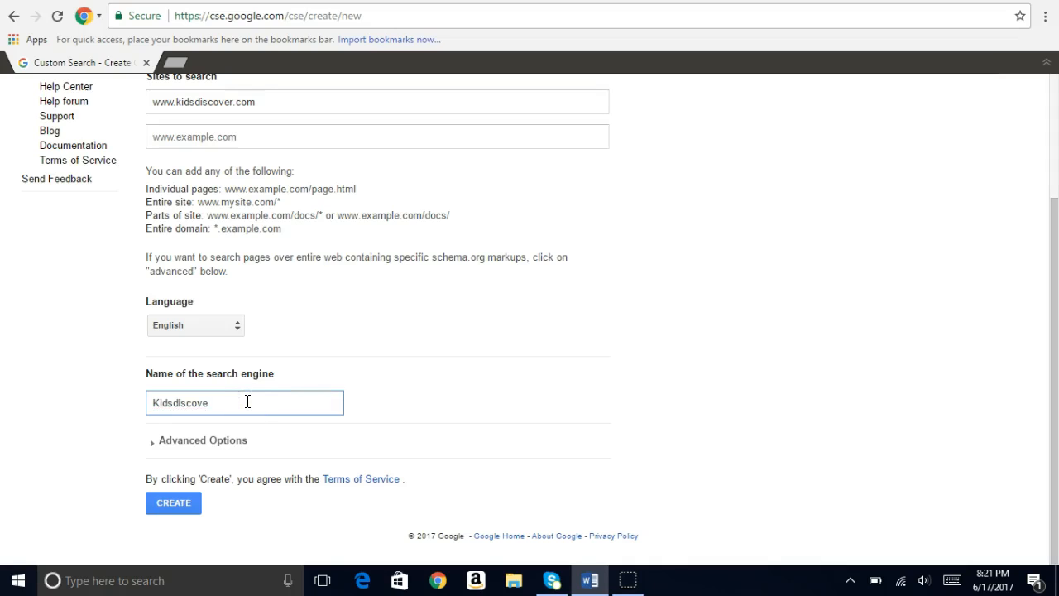
pyautogui.write('Tech Lesson')
pyautogui.click(166, 503)
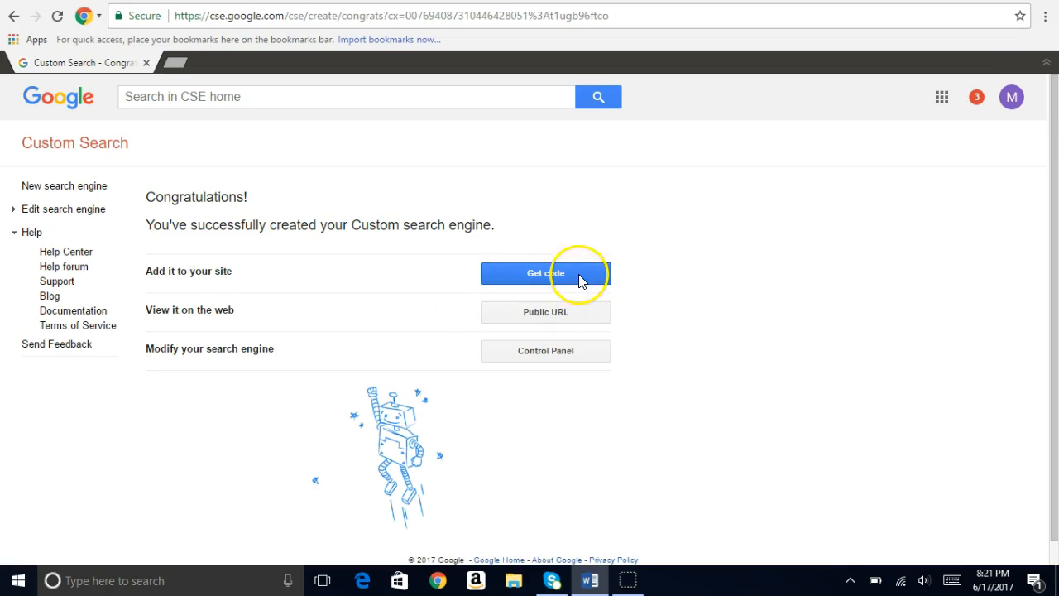
# Open the new engine's control panel and enter the description "Project" and the keywords "civil rights, martin luther king"
pyautogui.click(575, 355)
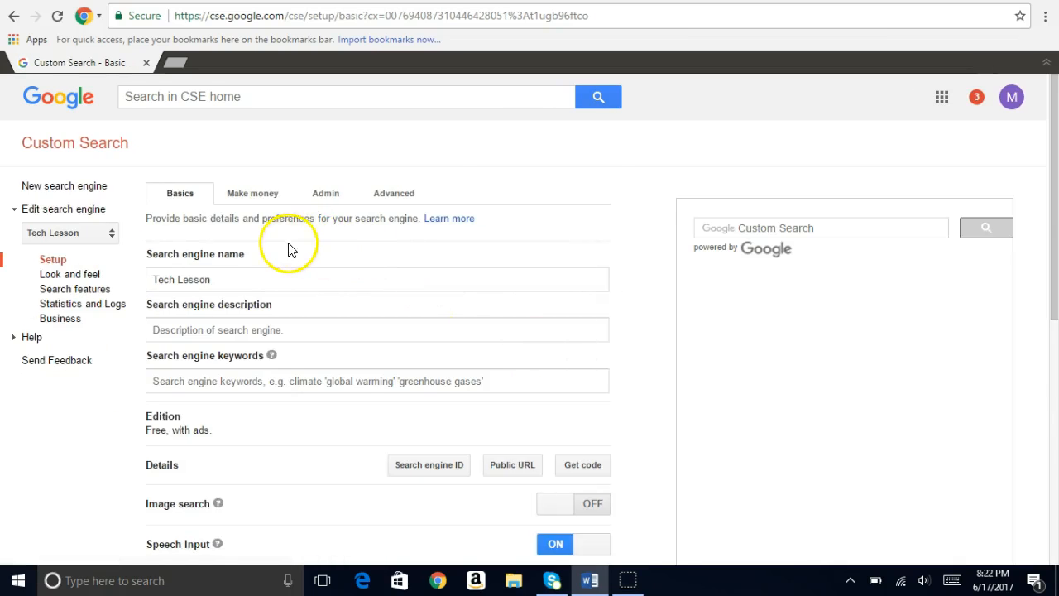
pyautogui.click(234, 279)
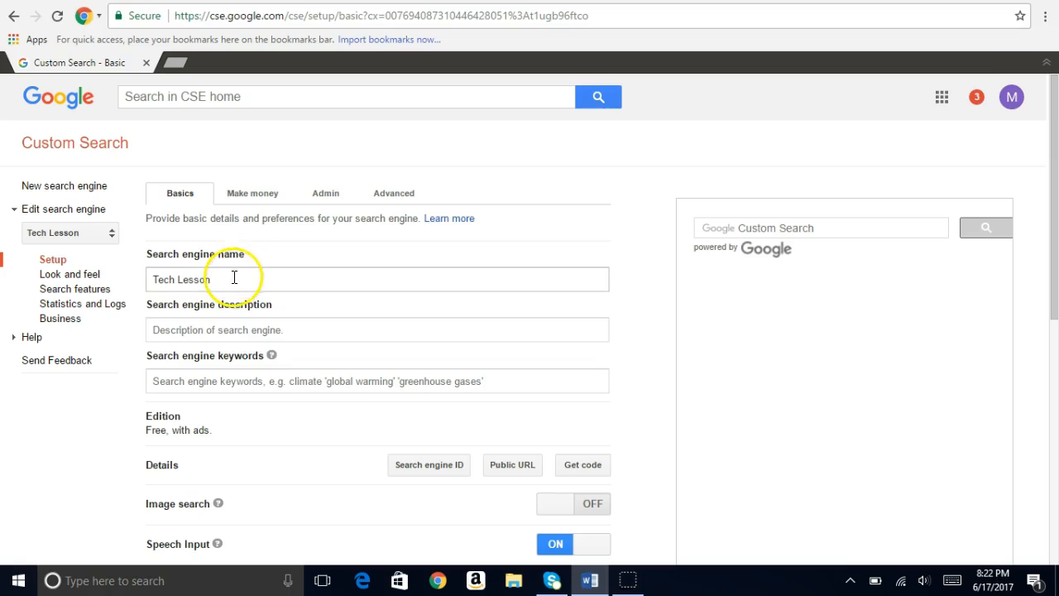
pyautogui.click(234, 303)
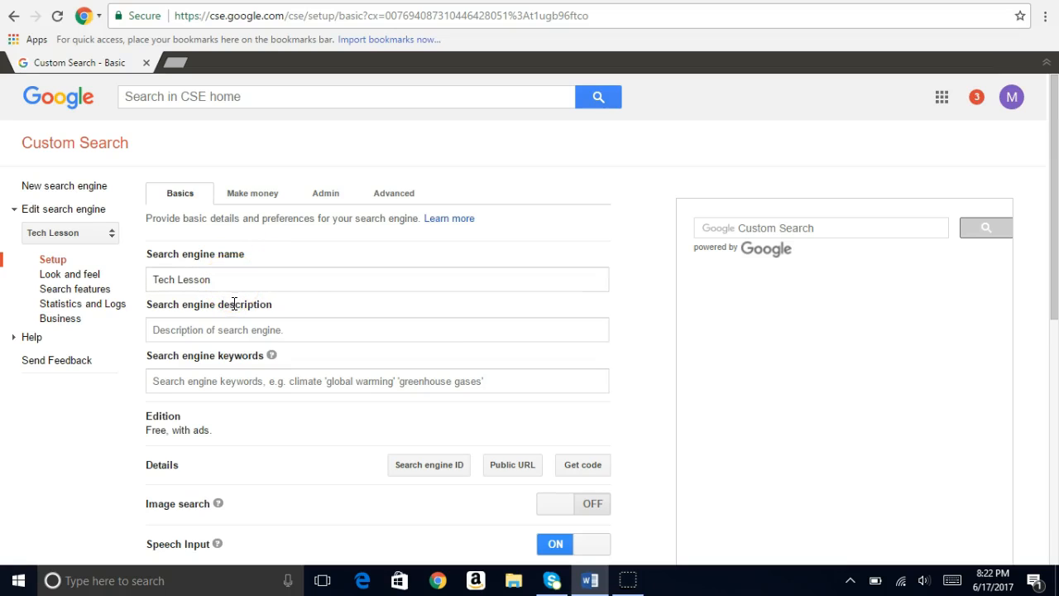
pyautogui.click(295, 331)
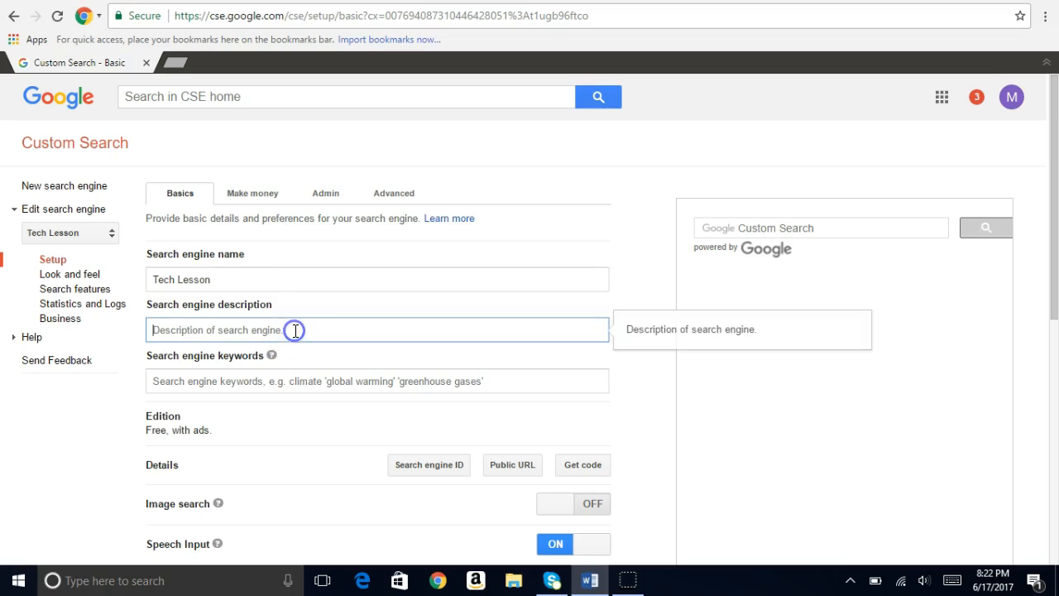
pyautogui.write('Project')
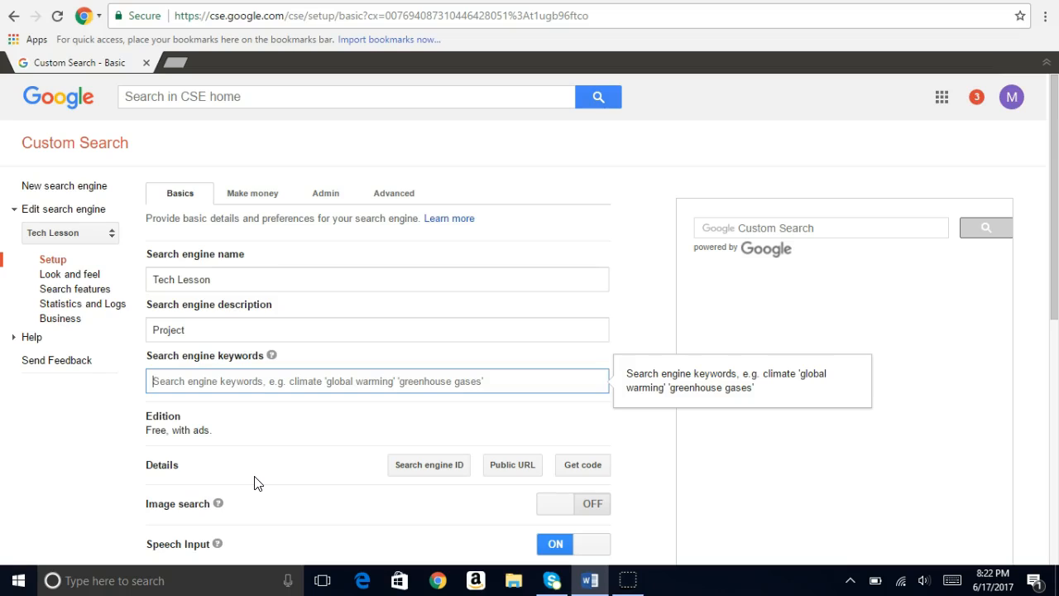
pyautogui.write('civil rights, martin luther king')
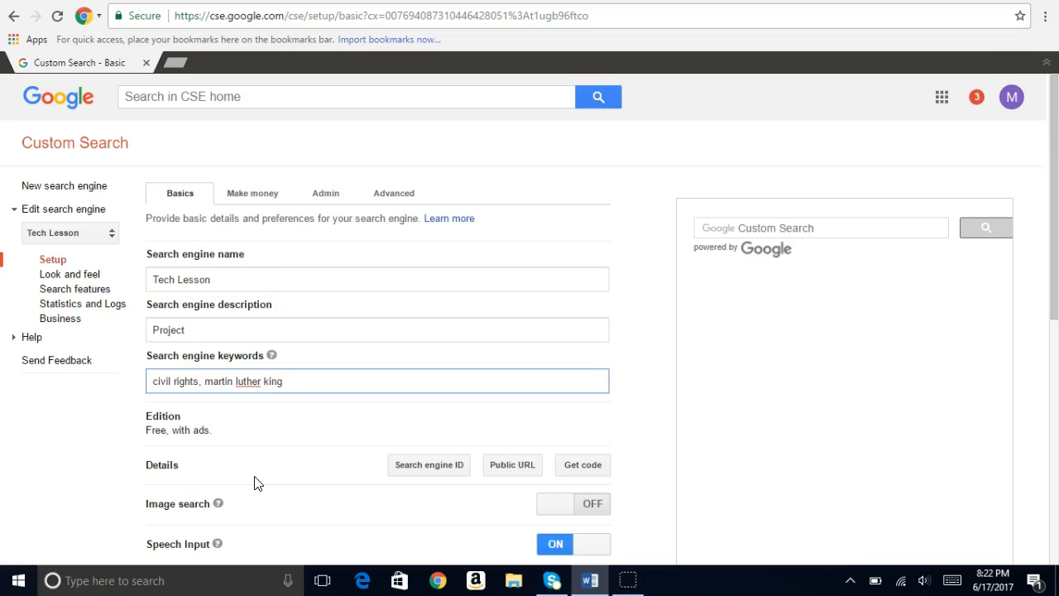
# Add the copied kids.nationalgeographic.com/explore/history/martin-luther-king-jr/ address to the sites to search and update the search engine's settings
pyautogui.scroll(-2, 255, 483)
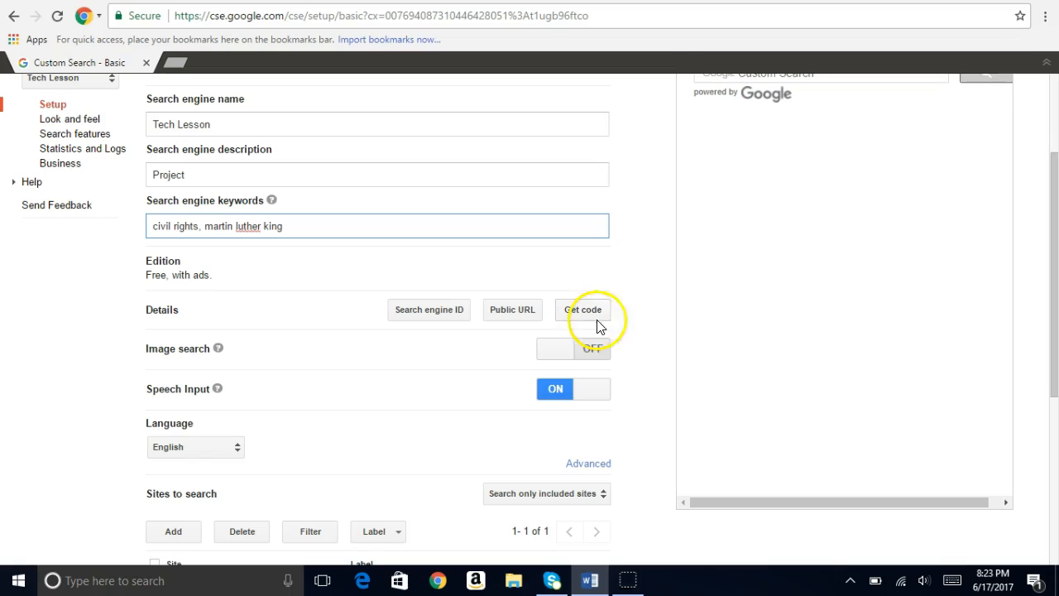
pyautogui.scroll(-1, 642, 369)
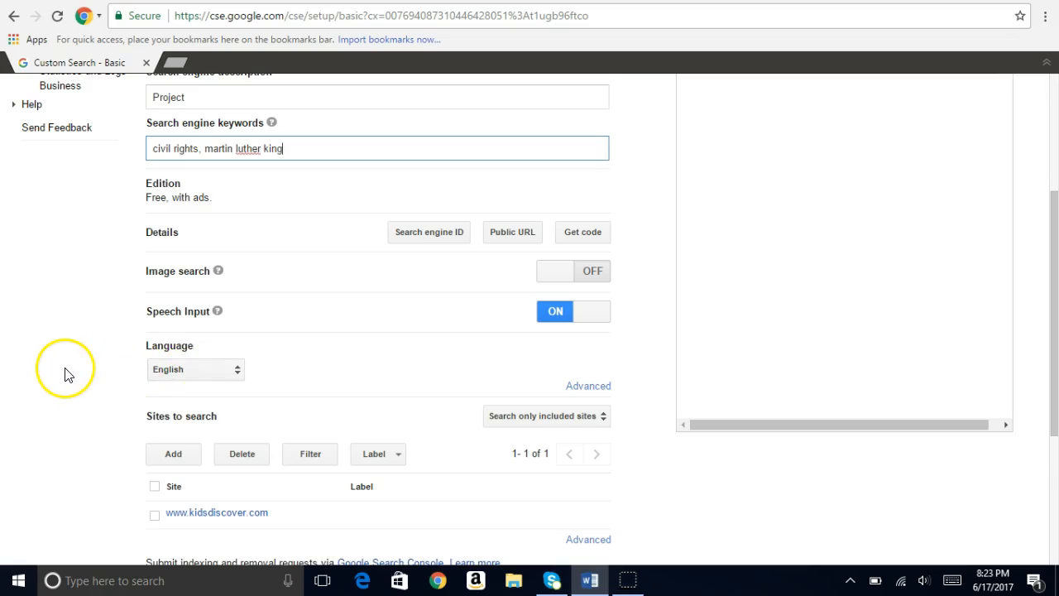
pyautogui.scroll(-2, 64, 371)
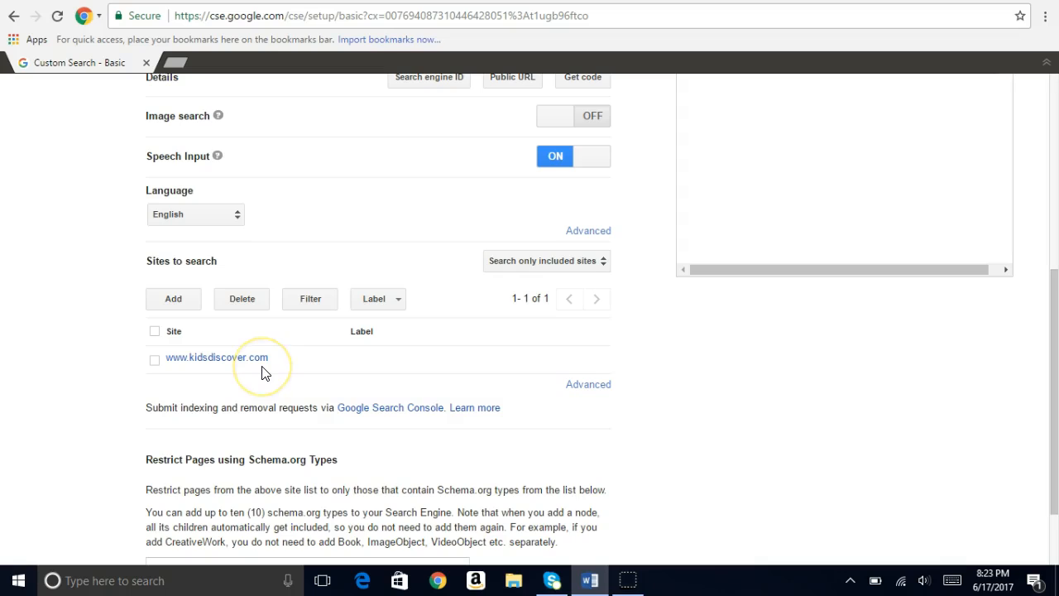
pyautogui.click(176, 300)
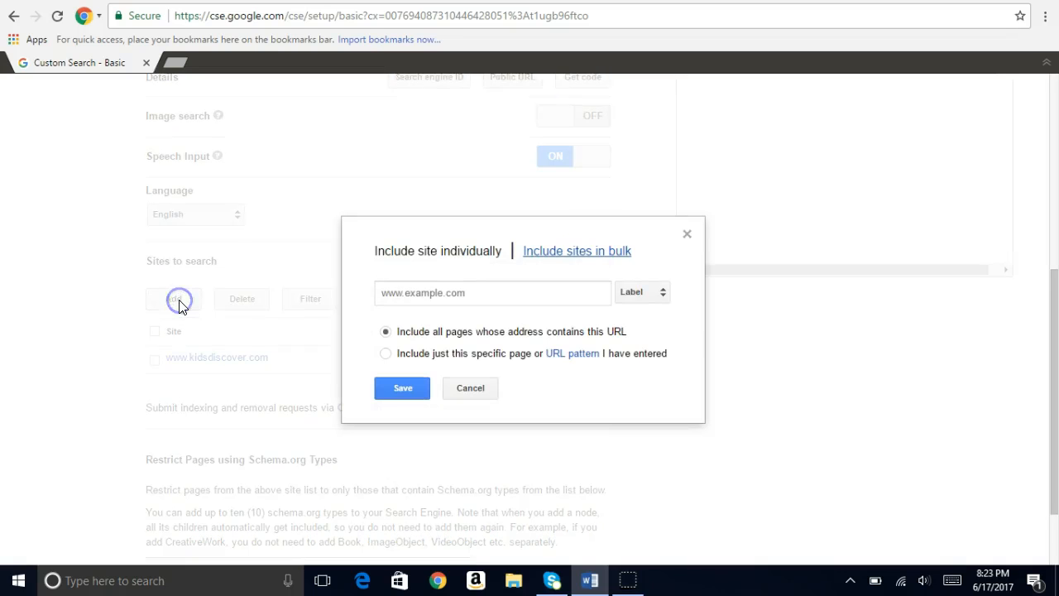
pyautogui.click(401, 294)
pyautogui.rightClick(403, 296)
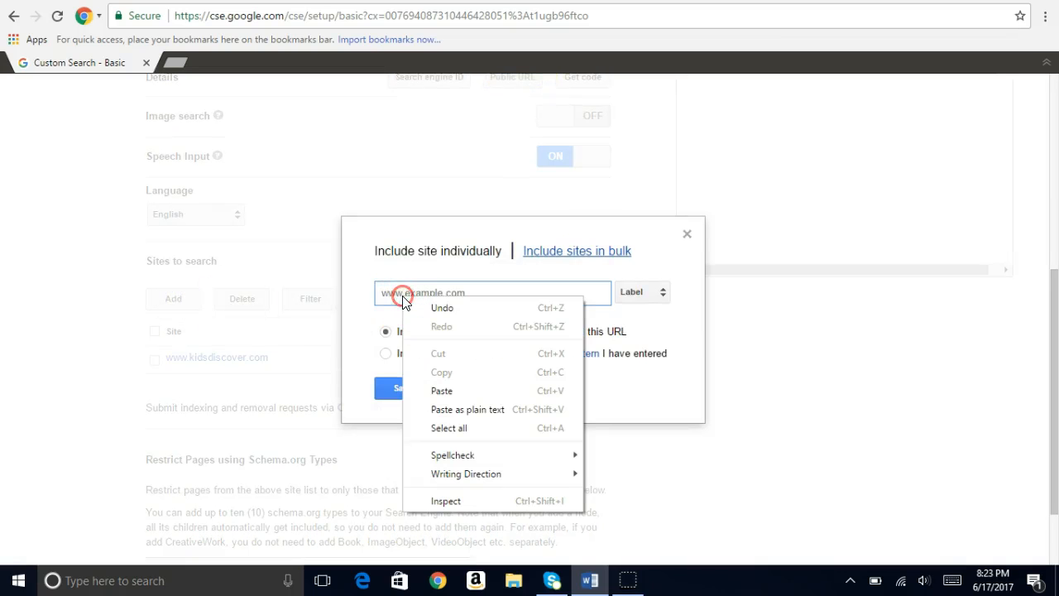
pyautogui.click(437, 394)
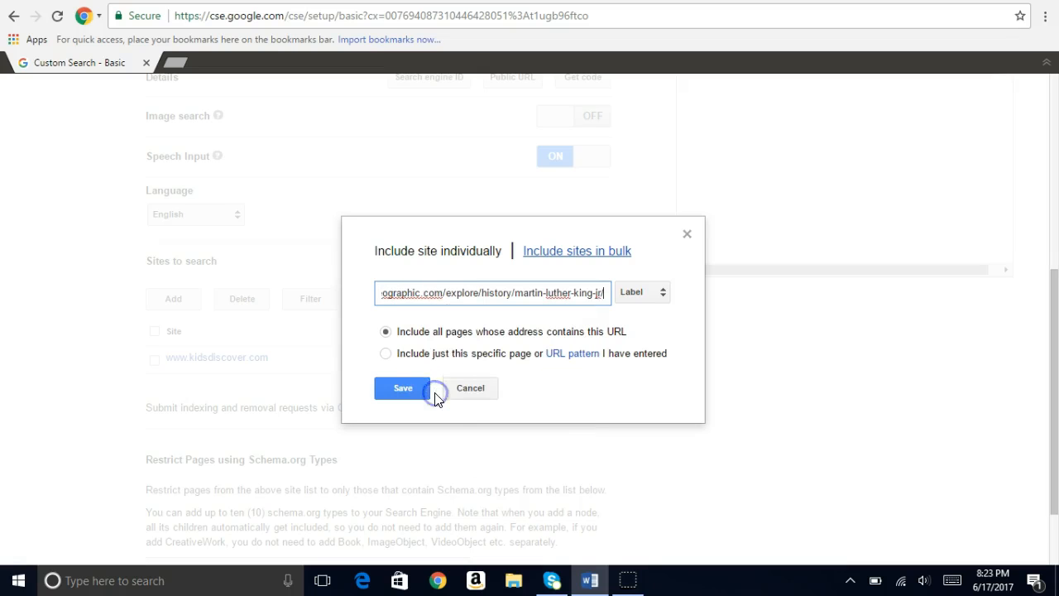
pyautogui.click(403, 390)
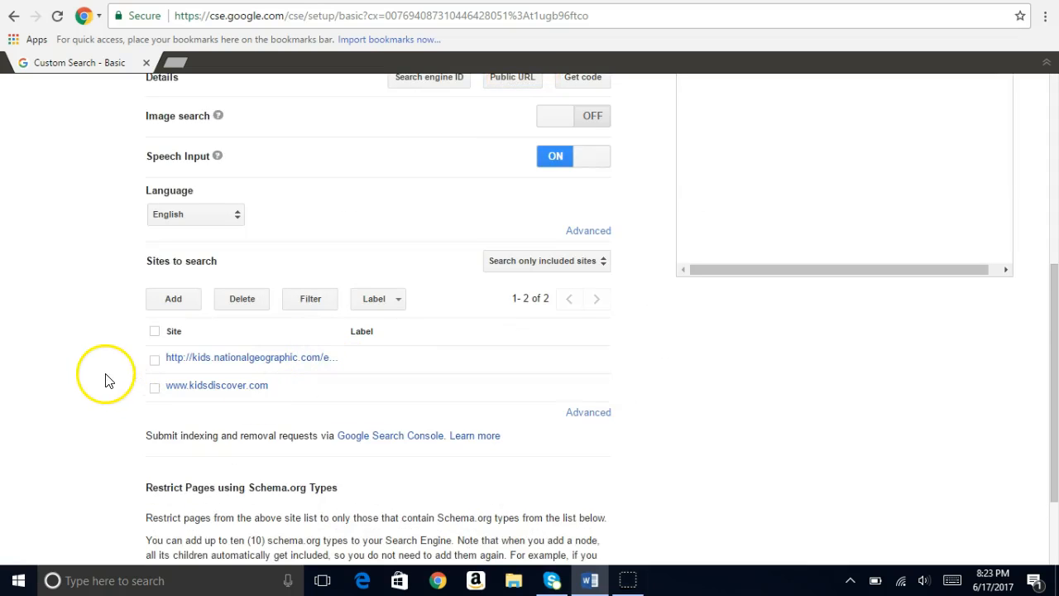
pyautogui.scroll(-3, 104, 378)
pyautogui.click(164, 509)
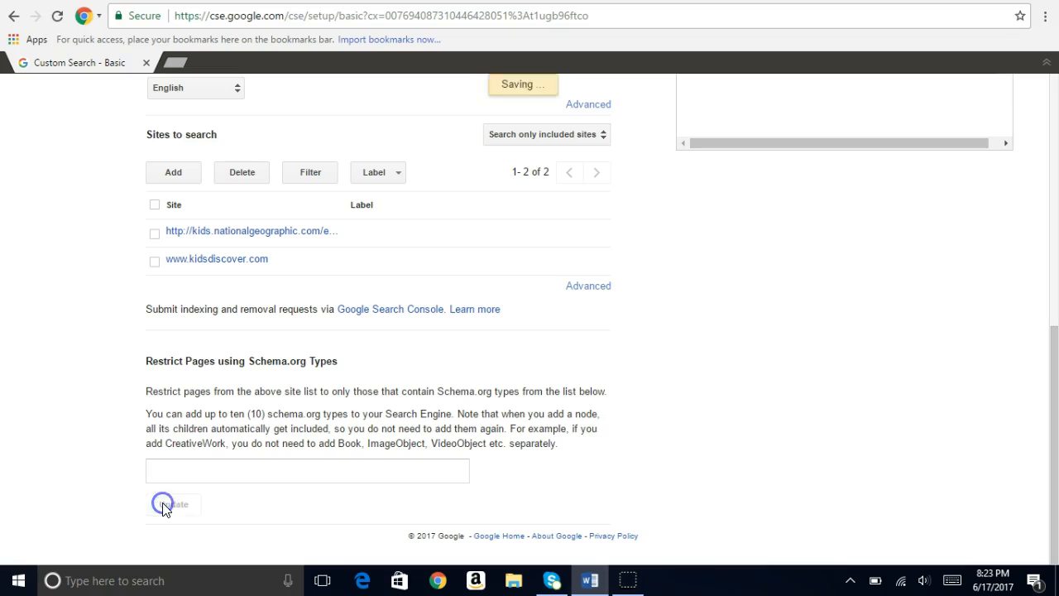
# Display the search engine's public URL from its details and open that public search page
pyautogui.scroll(3, 53, 438)
pyautogui.click(39, 409)
pyautogui.scroll(2, 40, 414)
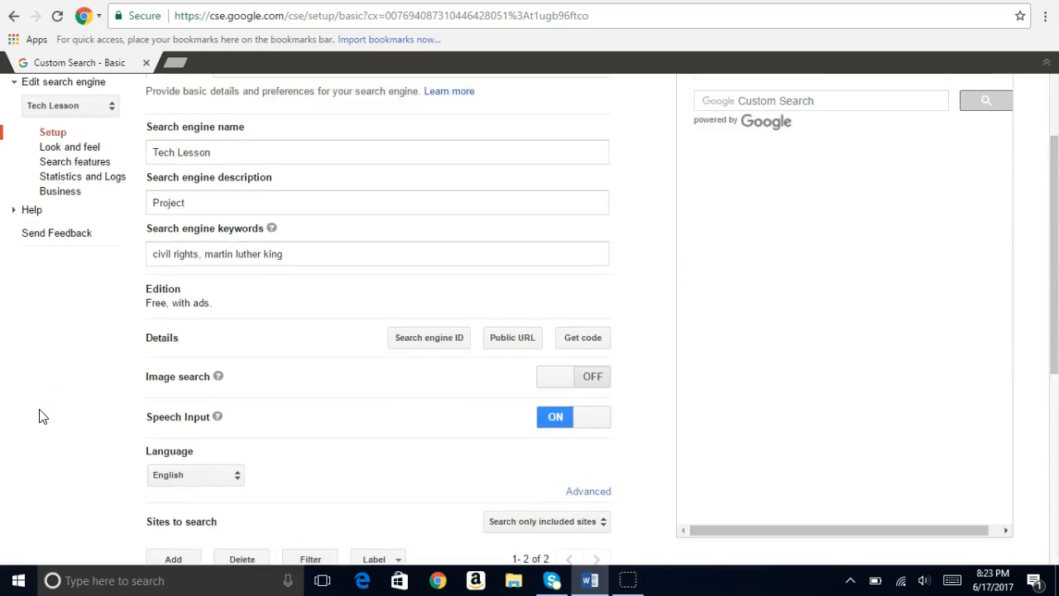
pyautogui.scroll(-1, 36, 418)
pyautogui.click(523, 265)
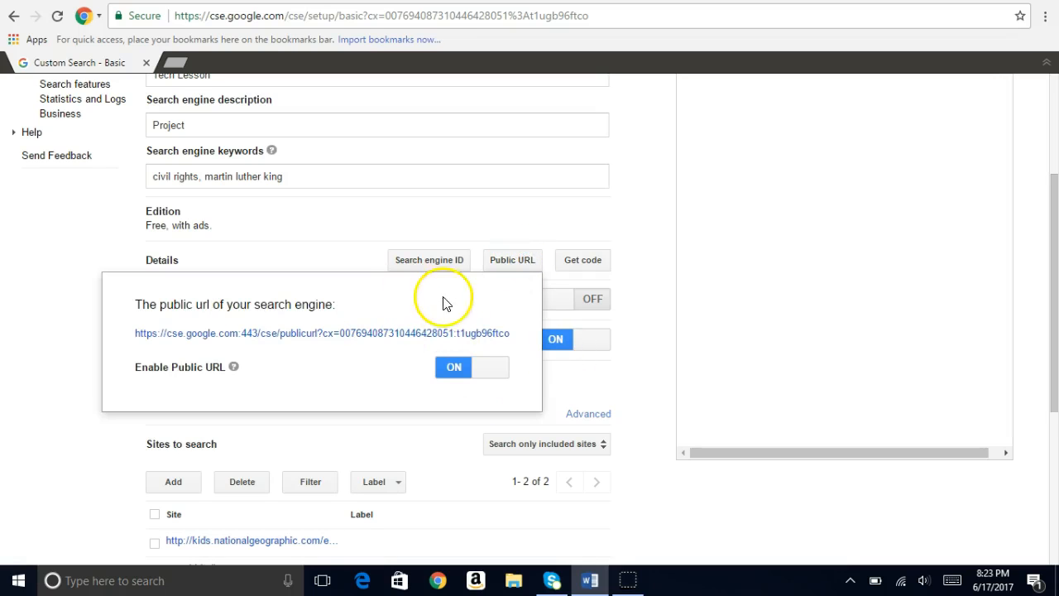
pyautogui.click(323, 342)
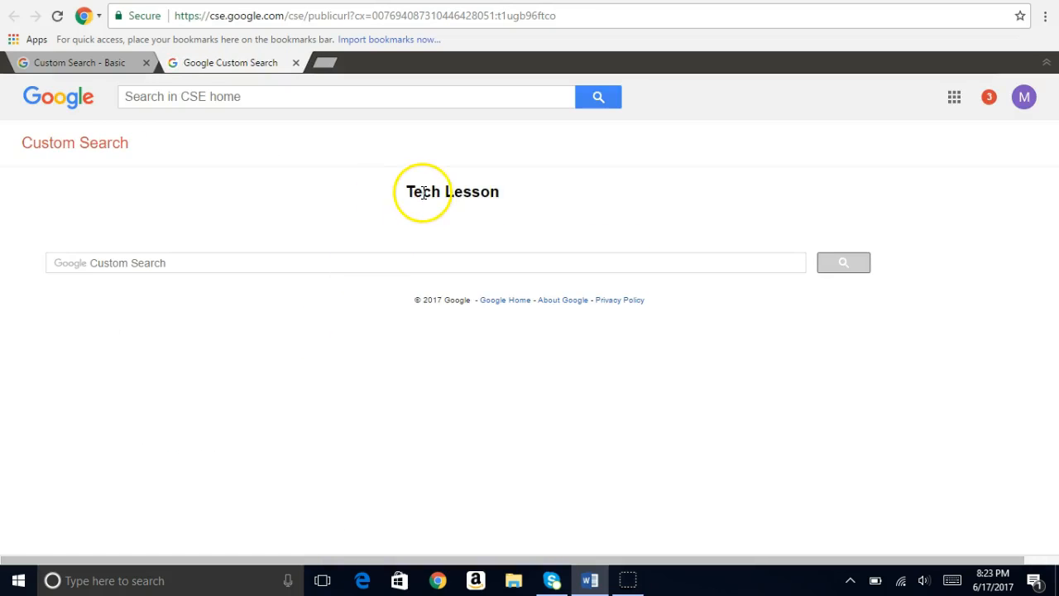
# Search the Tech Lesson engine for "civil rights" and look through the results below the ads
pyautogui.click(167, 267)
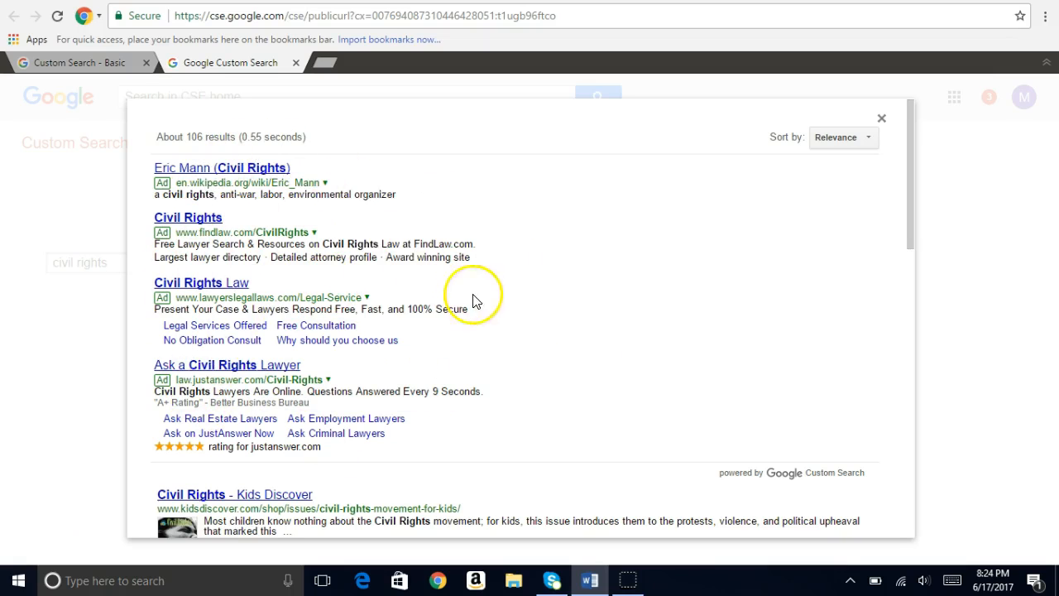
pyautogui.moveTo(909, 238); pyautogui.dragTo(917, 364)
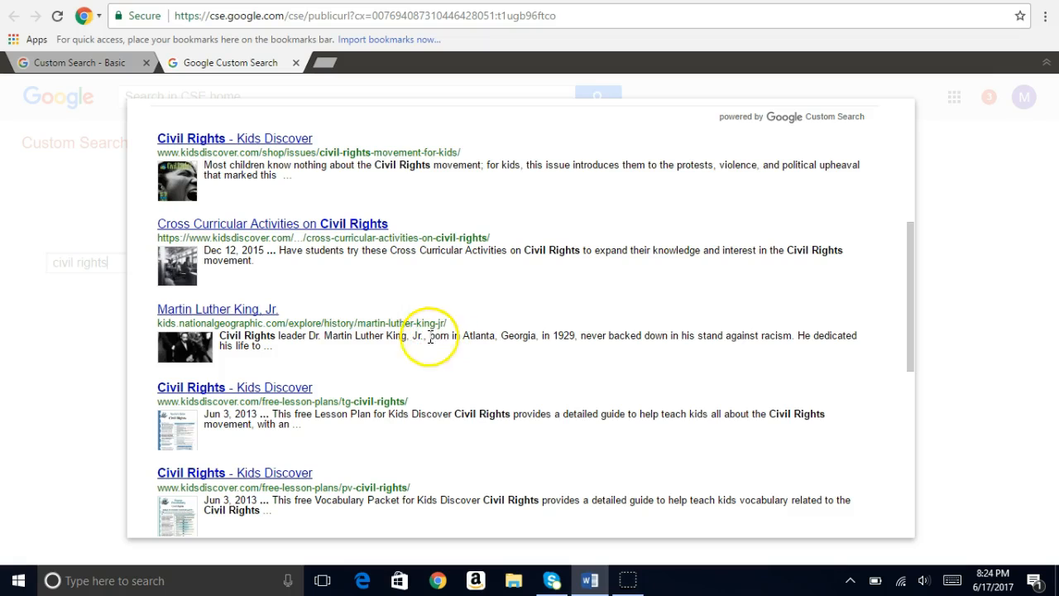
# Return to the Tech Lesson engine's control panel and set its business advertising status to not show ads on results pages
pyautogui.scroll(4, 574, 359)
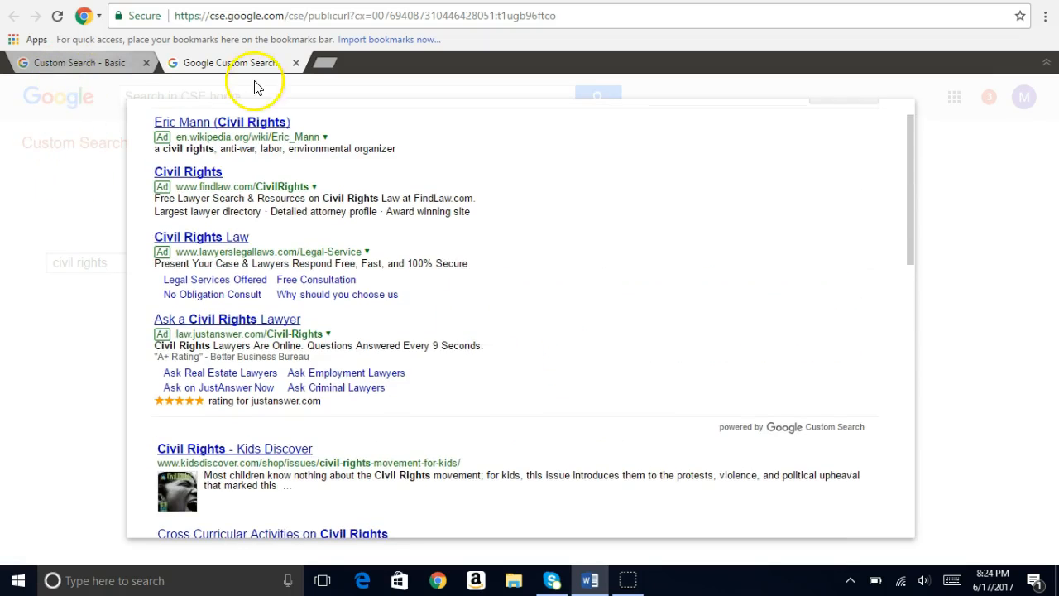
pyautogui.click(61, 64)
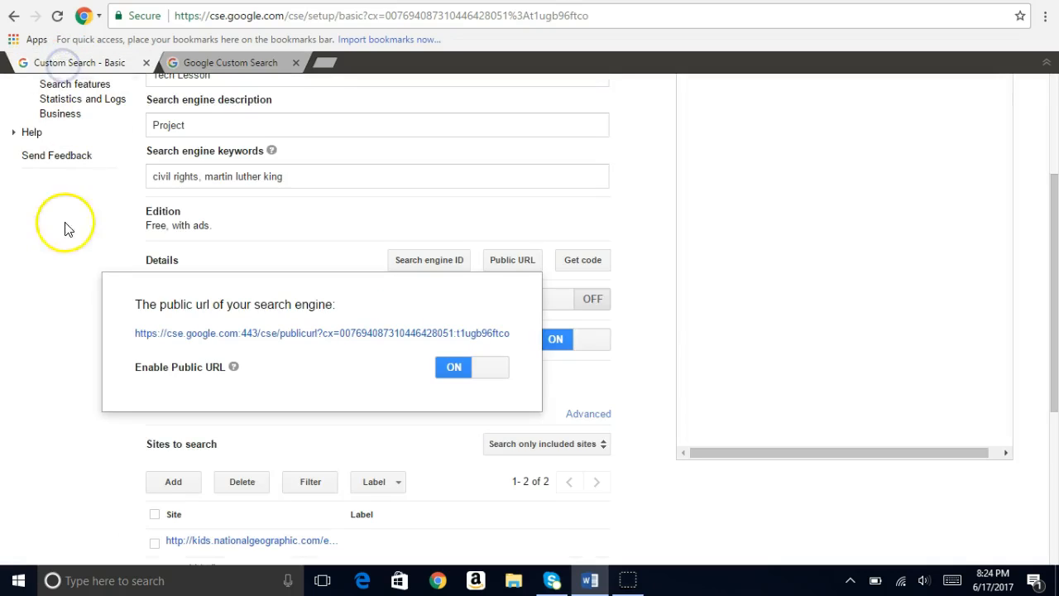
pyautogui.click(42, 319)
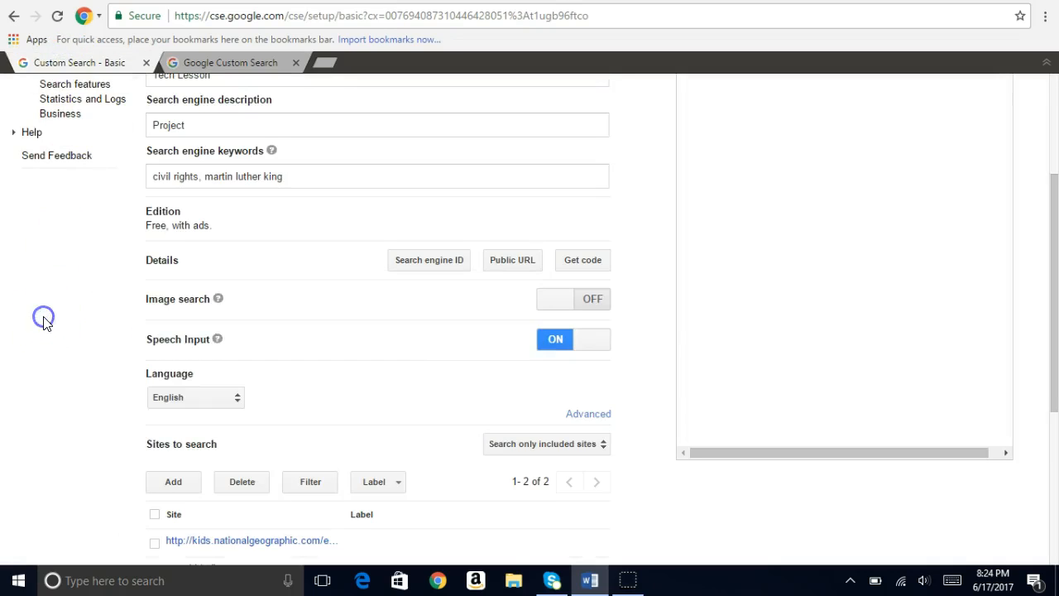
pyautogui.scroll(3, 41, 319)
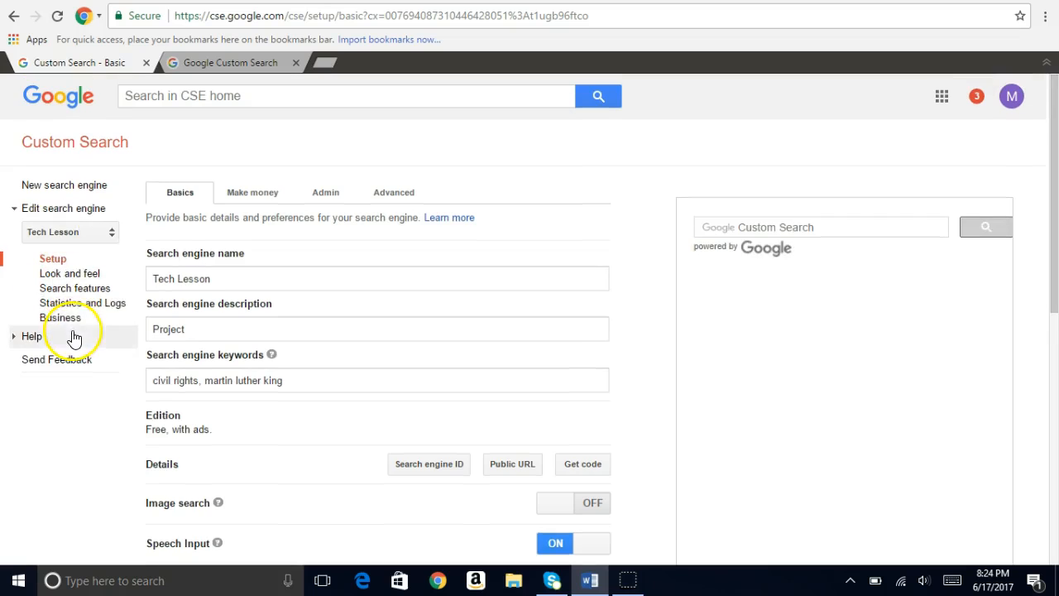
pyautogui.click(71, 326)
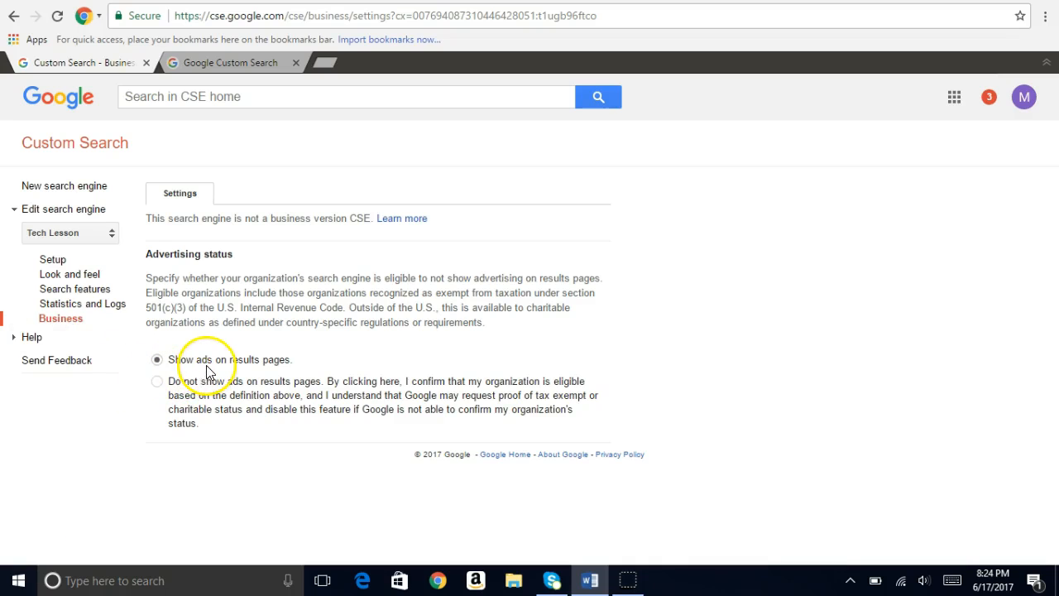
pyautogui.click(157, 385)
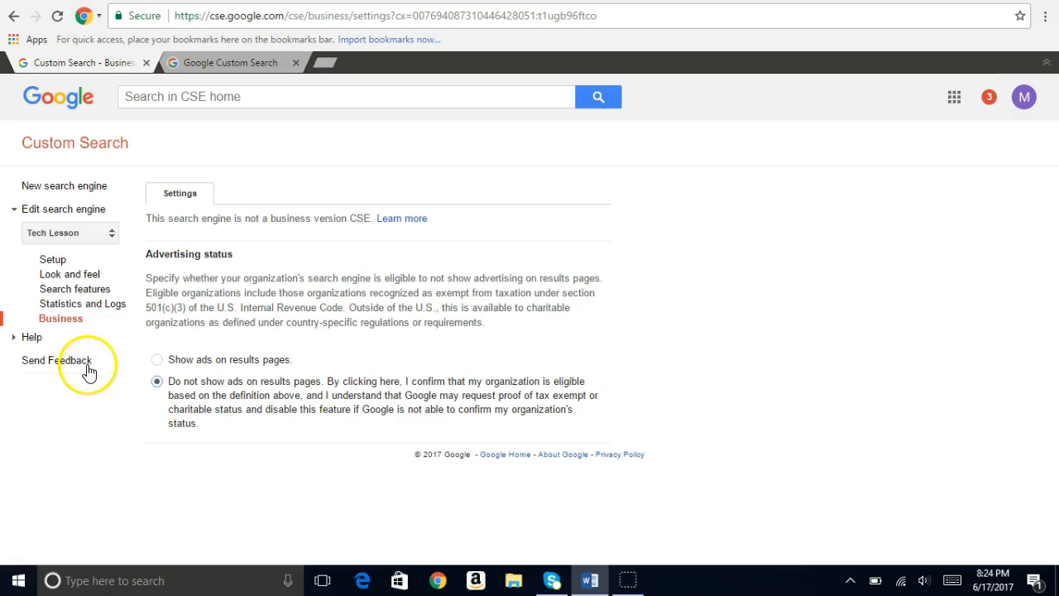
# Go back to the engine's basic setup, display its public URL again and open the public search page
pyautogui.click(54, 261)
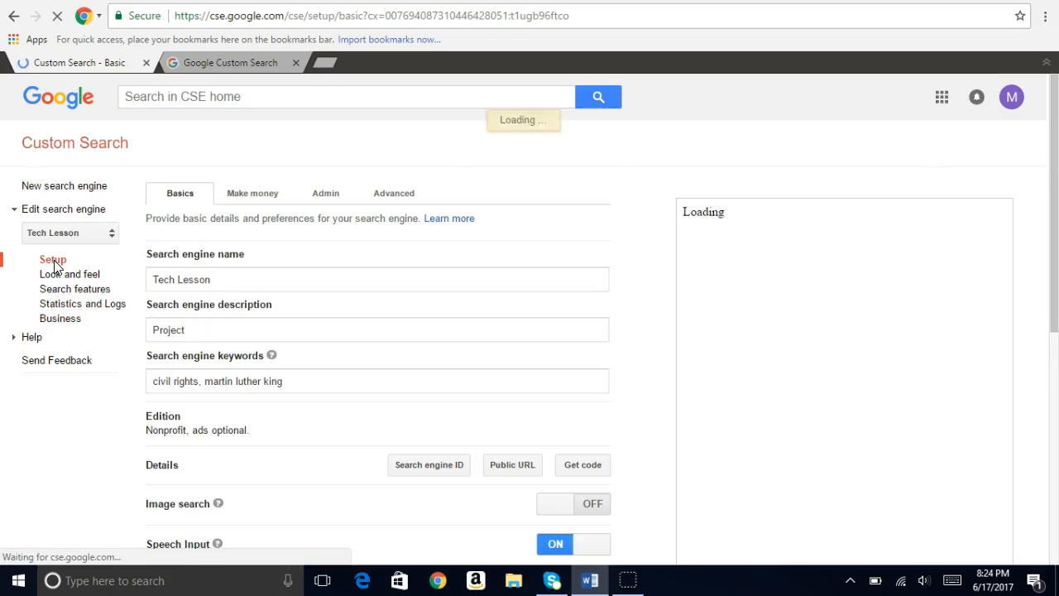
pyautogui.click(521, 465)
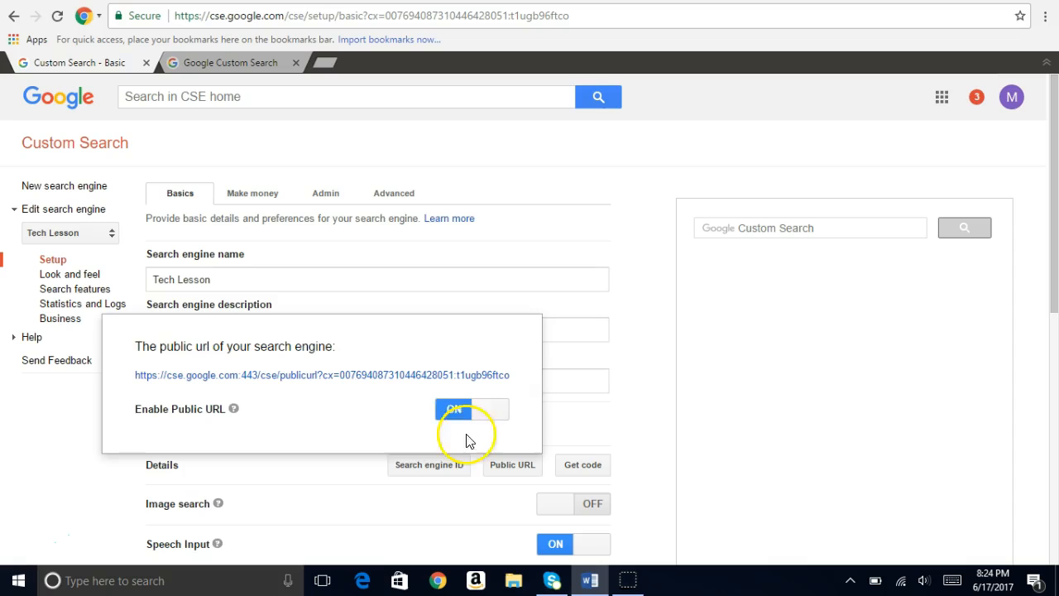
pyautogui.click(367, 377)
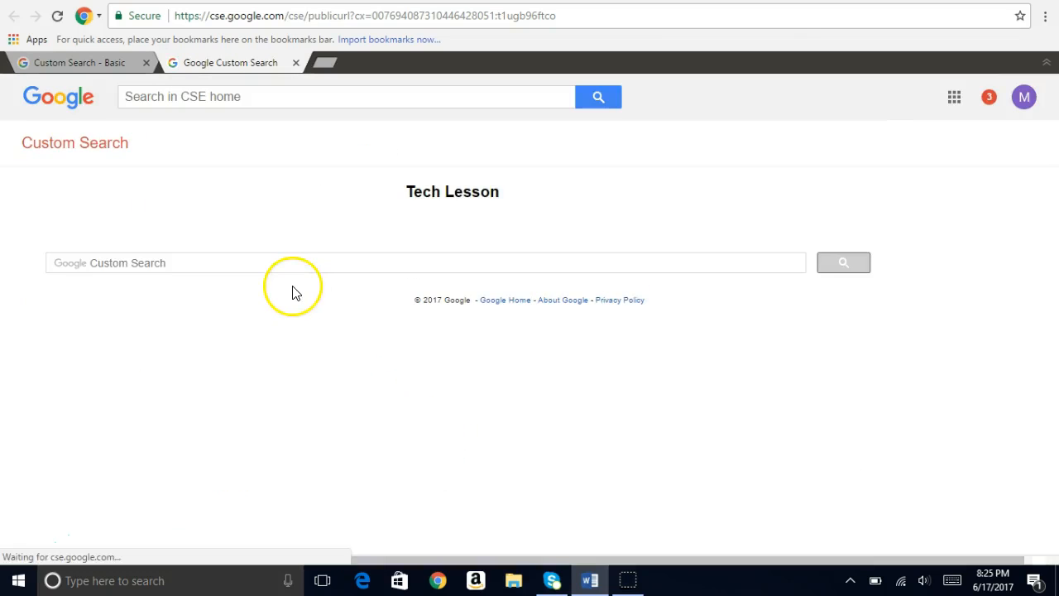
# Search the Tech Lesson engine for "martin luther king" and look through the results for ads and included sites
pyautogui.click(281, 263)
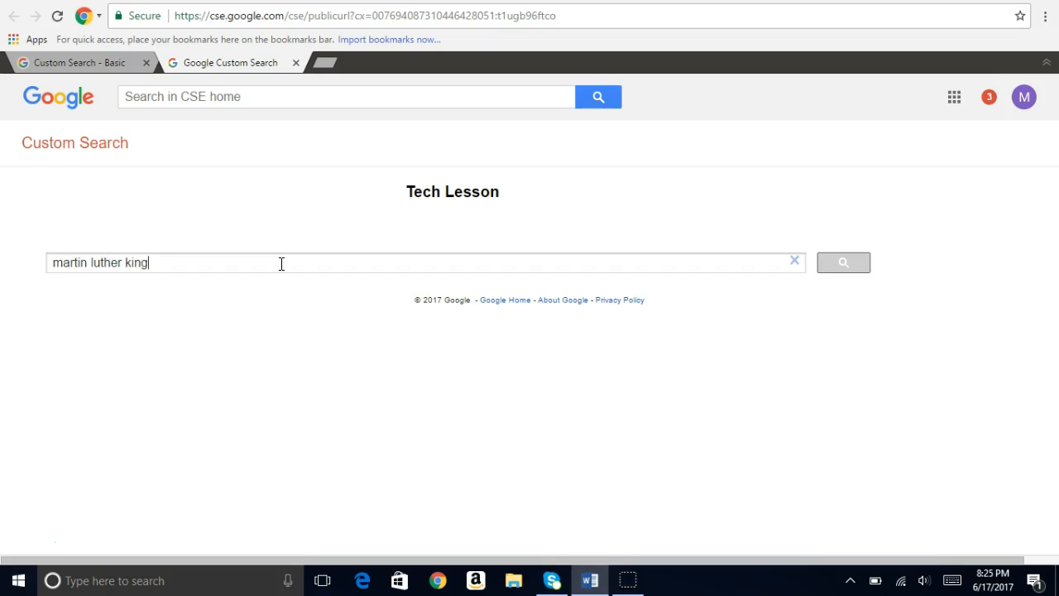
pyautogui.press('Return')
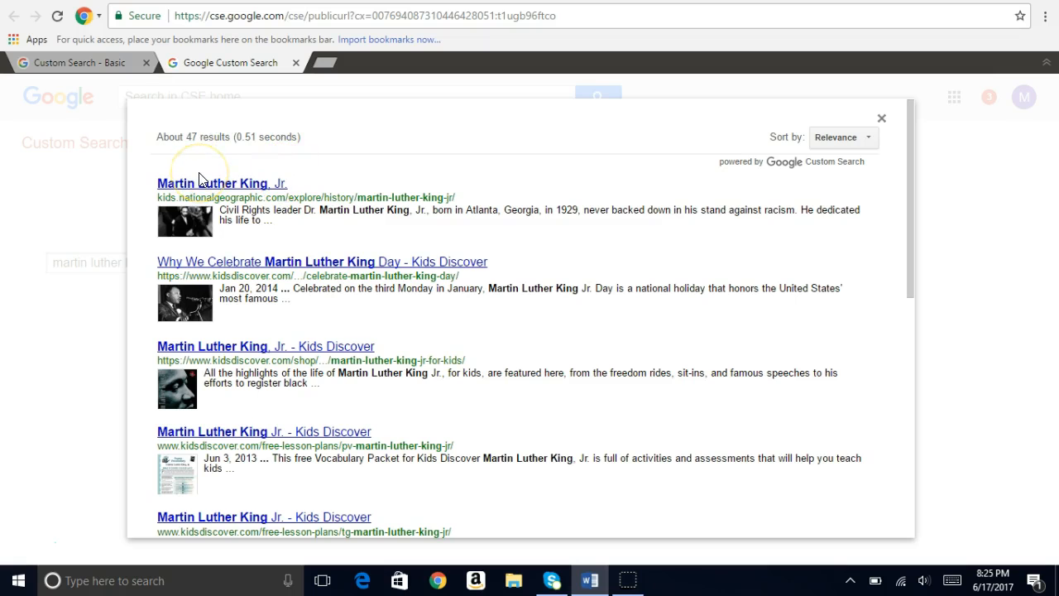
pyautogui.scroll(-6, 619, 266)
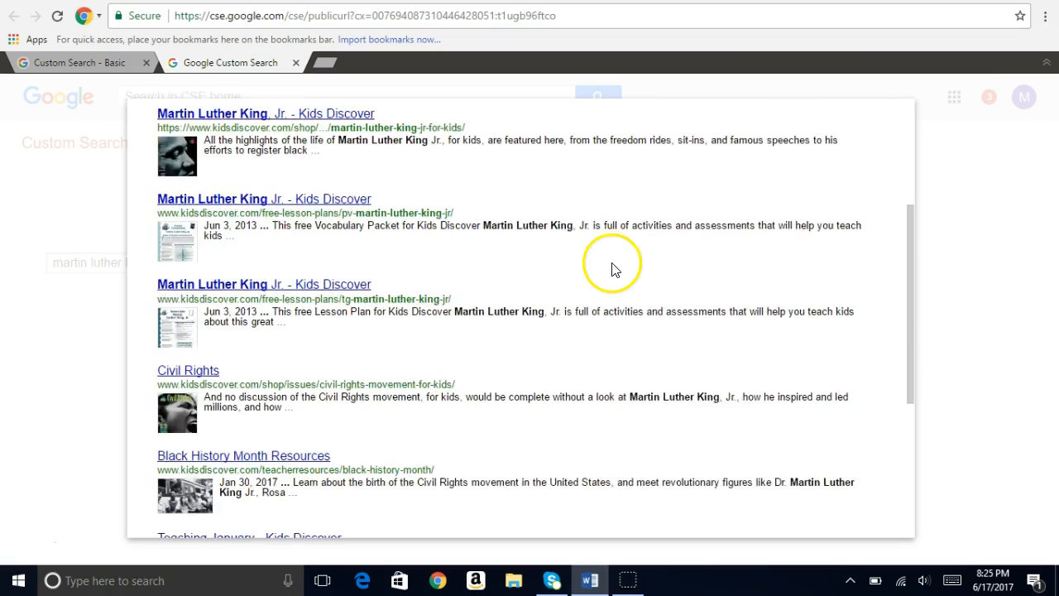
pyautogui.scroll(6, 608, 277)
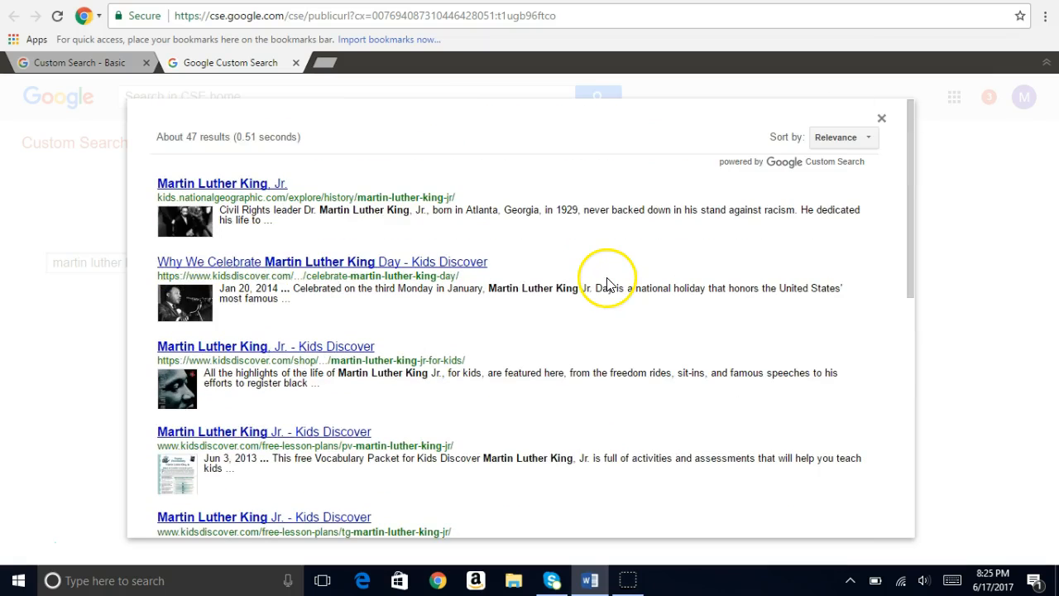
pyautogui.click(822, 243)
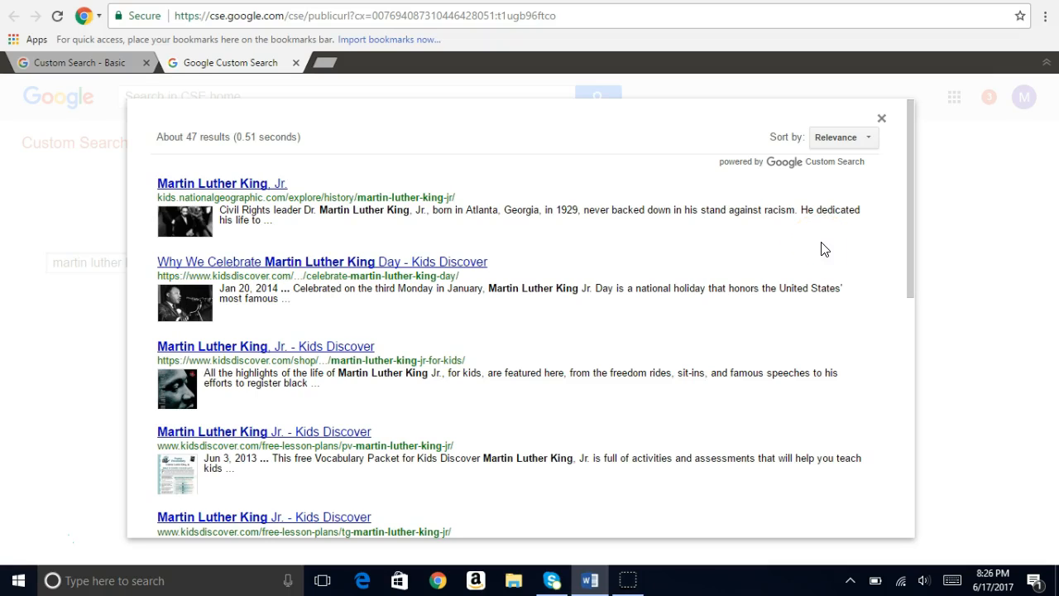